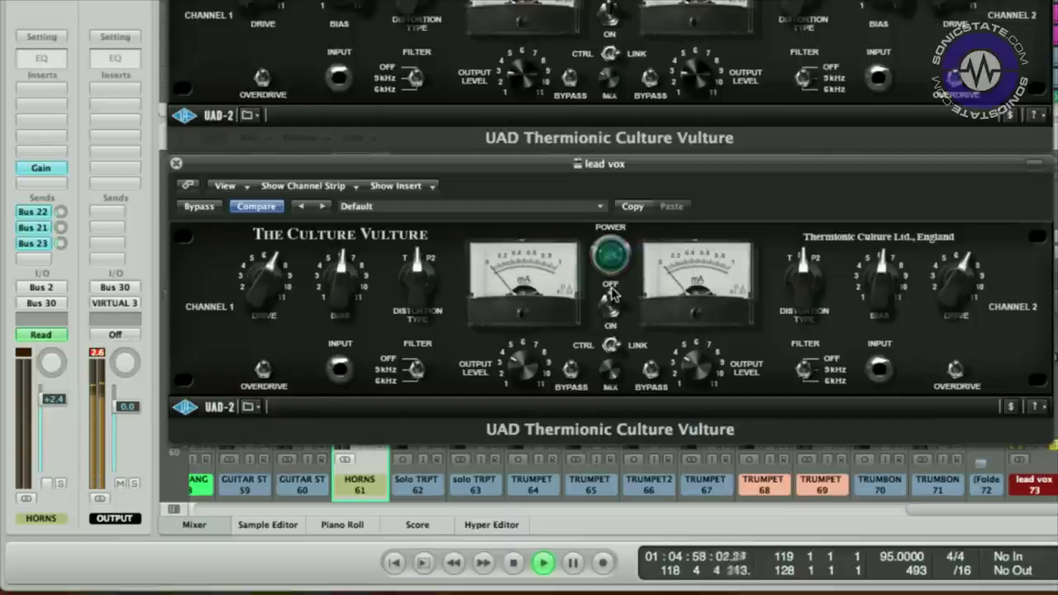
Power on the lead vox Culture Vulture, raise its bias to about 7, and compare the playing vocal with the unit off and on.
click(612, 300)
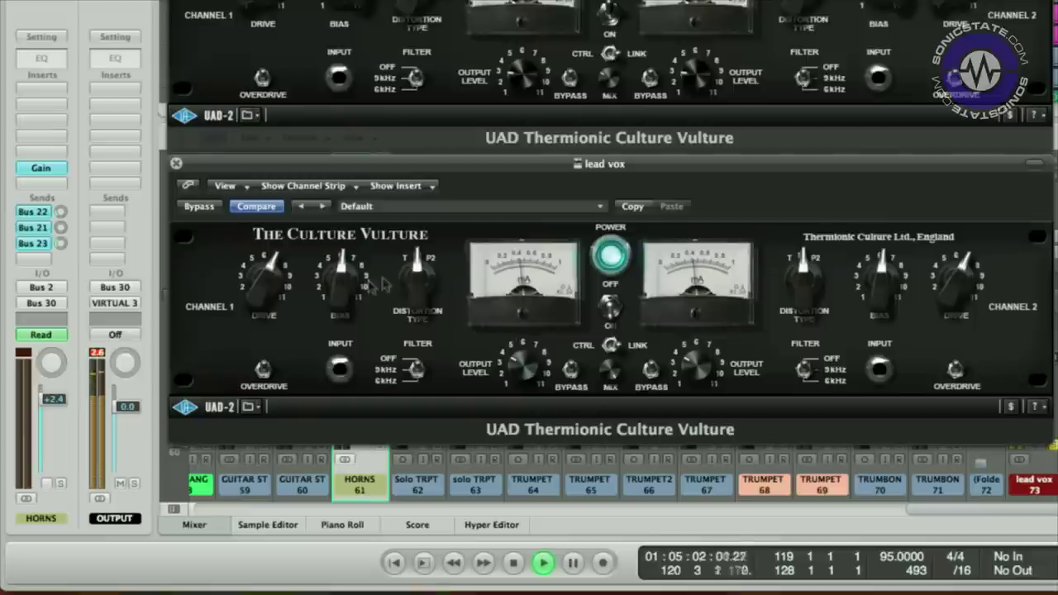
drag(345, 286, 346, 283)
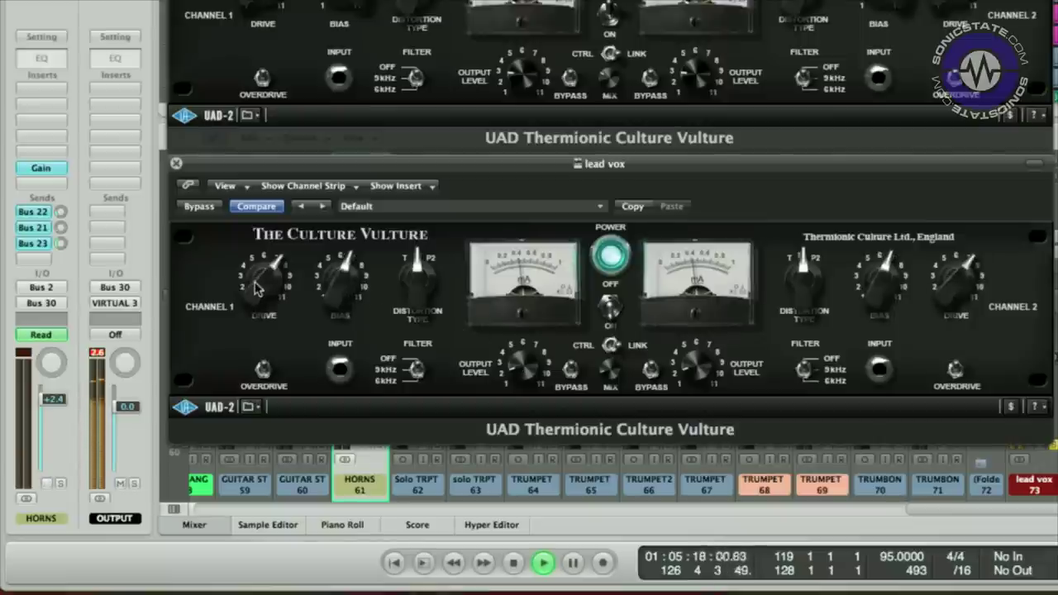
click(610, 308)
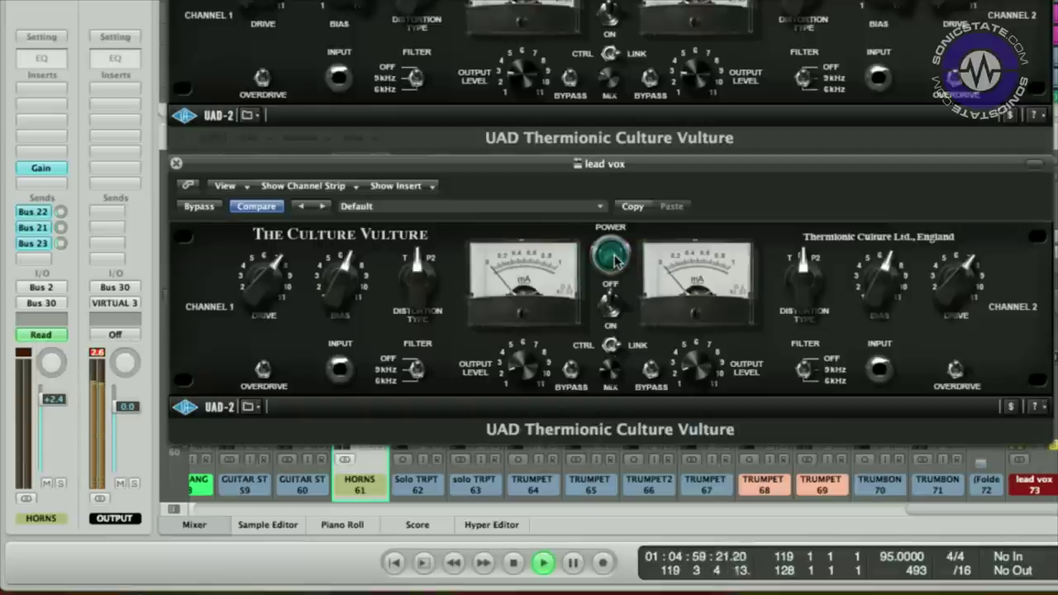
click(610, 304)
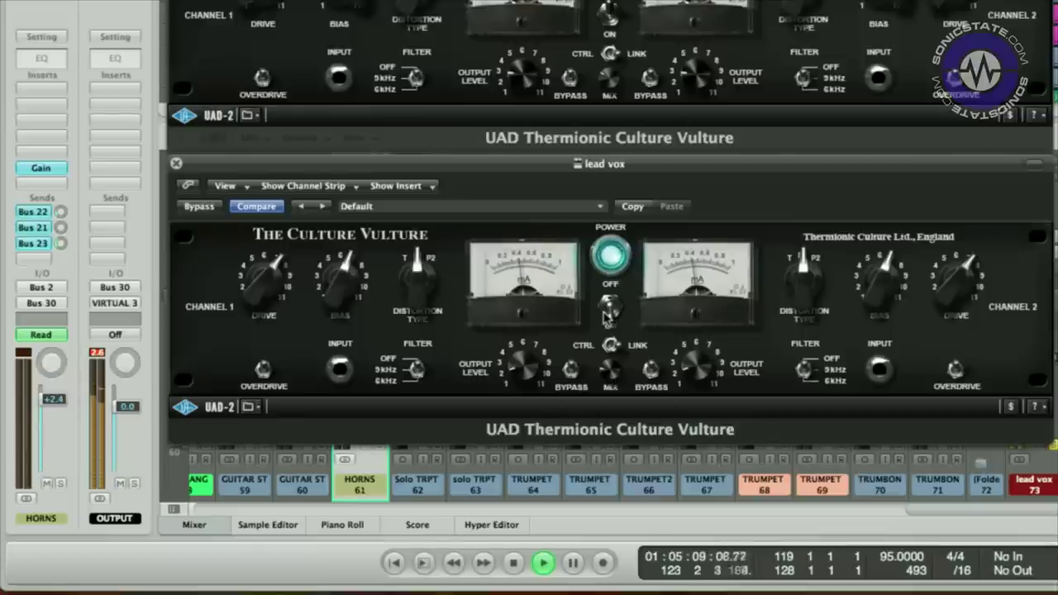
key(space)
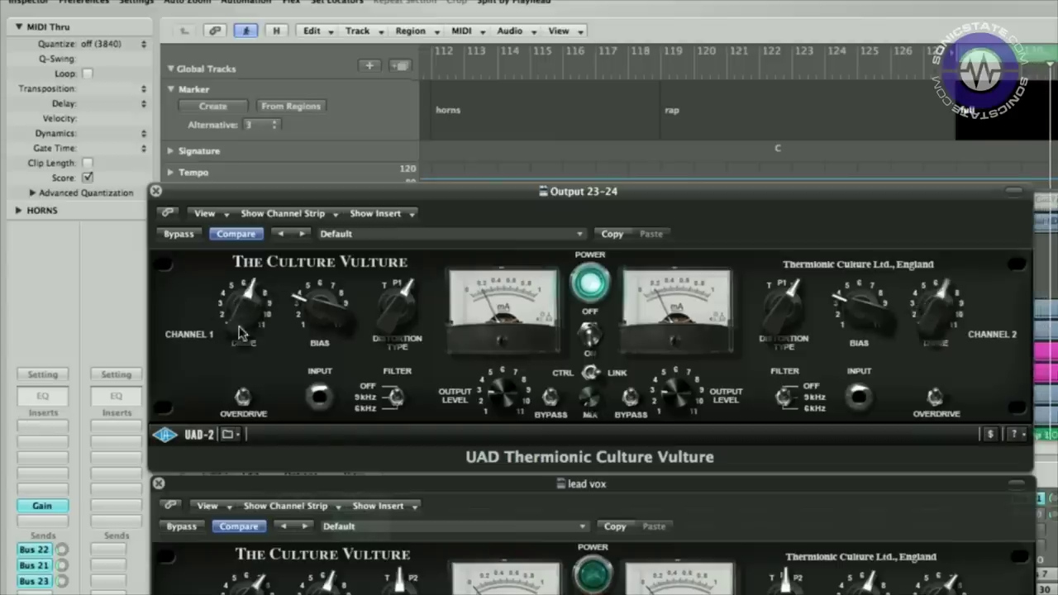
Set the Output 23-24 Culture Vulture's bias to about 6 and distortion type to T, and adjust its output level.
drag(323, 304, 322, 281)
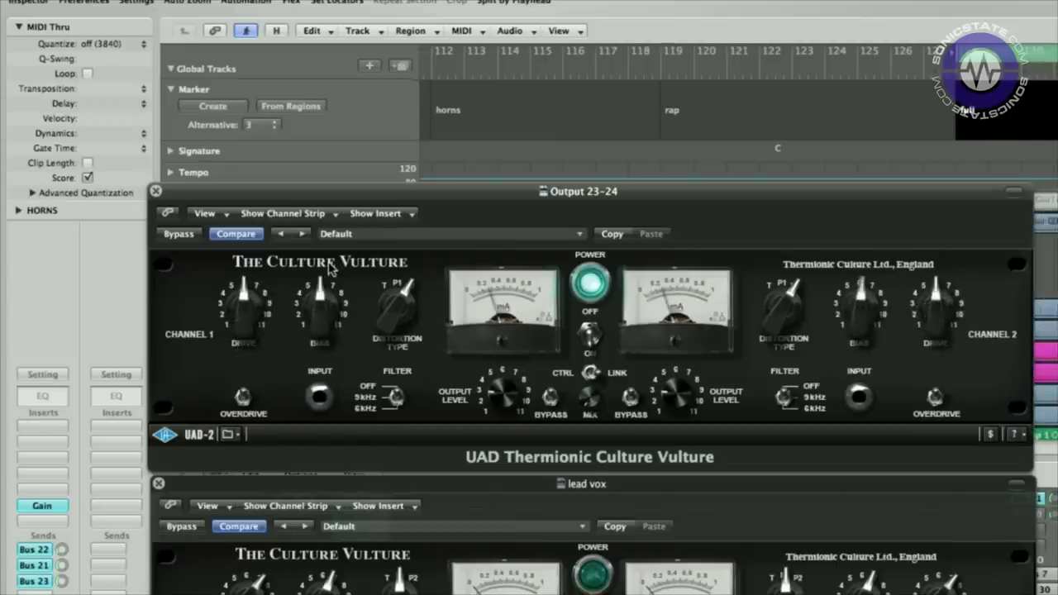
click(396, 307)
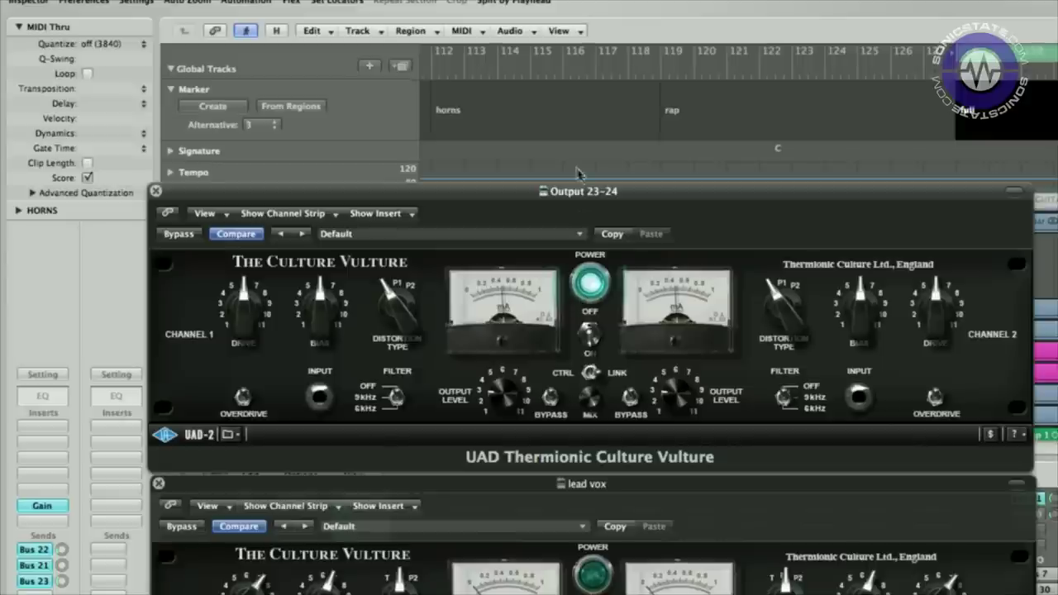
drag(505, 399, 509, 354)
click(590, 310)
click(590, 312)
Raise the Output 23-24 Culture Vulture's drive and bias to about 7, and compare the mix with the unit off and on.
drag(248, 318, 255, 306)
drag(325, 316, 325, 306)
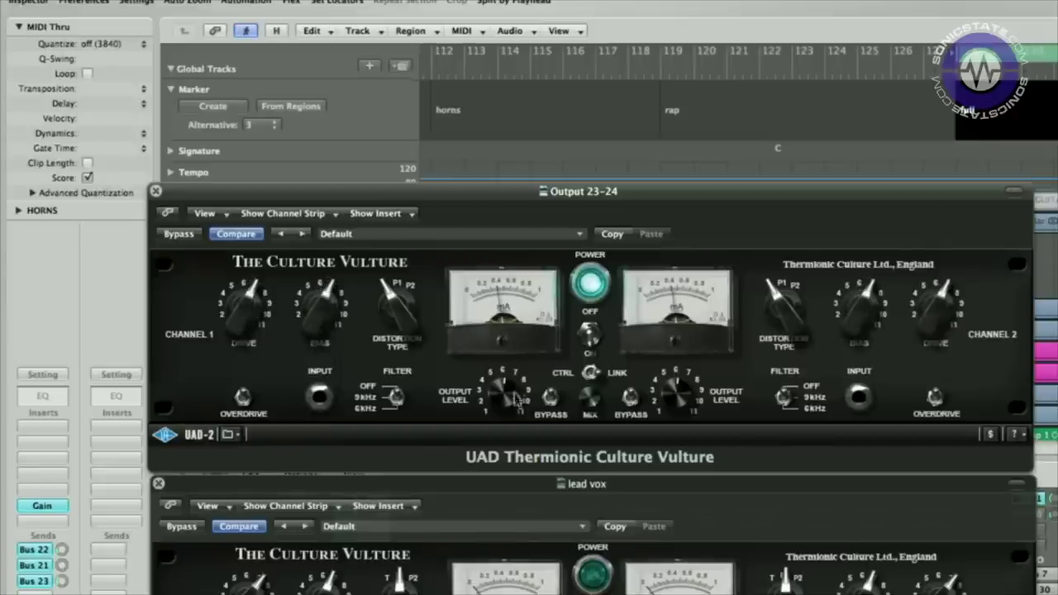
click(588, 332)
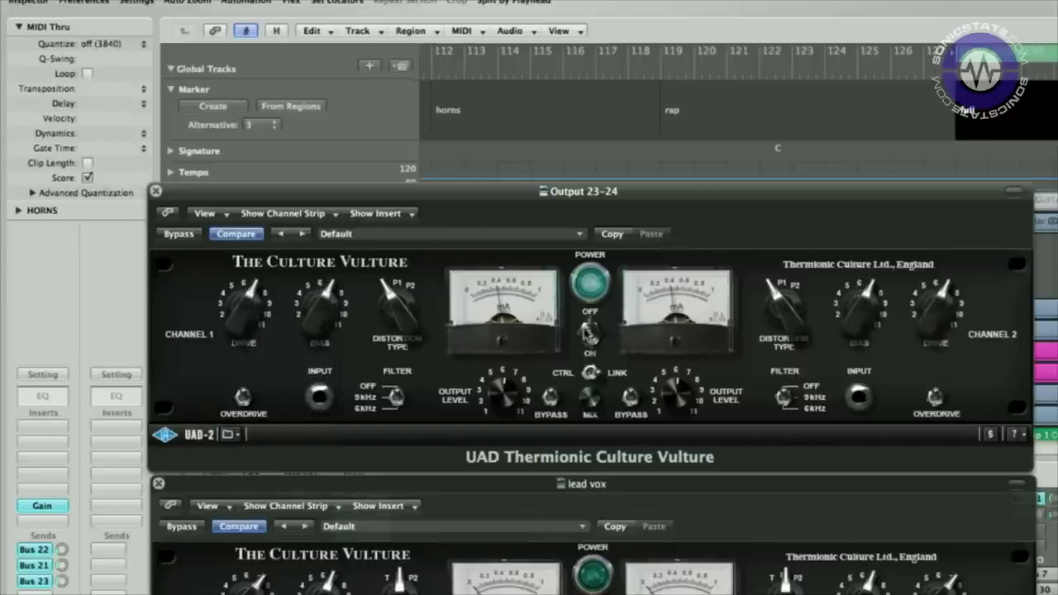
click(589, 330)
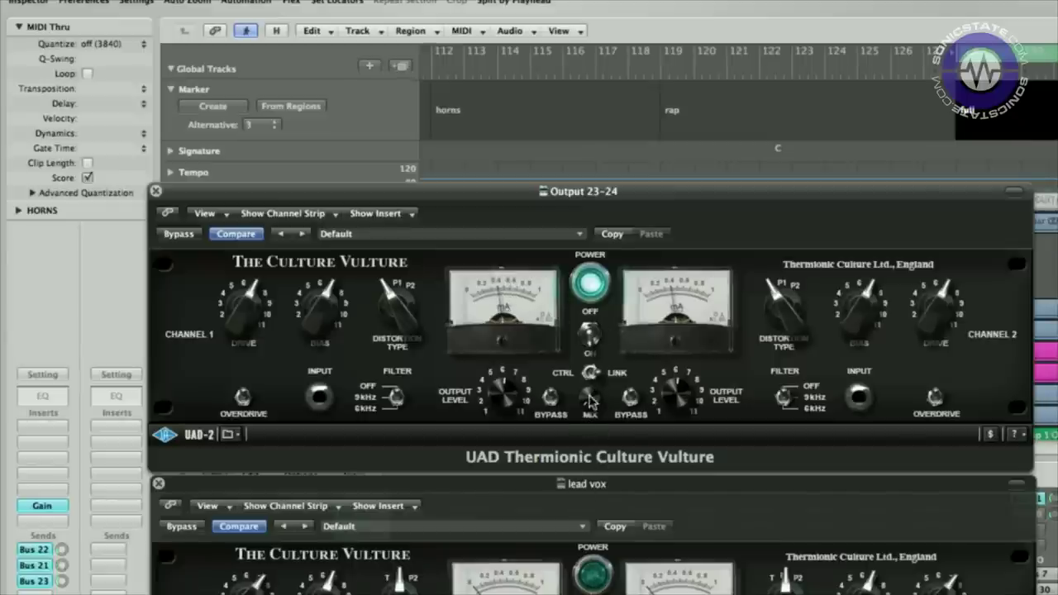
Trim the Output 23-24 Culture Vulture's output level, compare it powered off and on, and ease the drive back to about 6.
drag(505, 400, 507, 392)
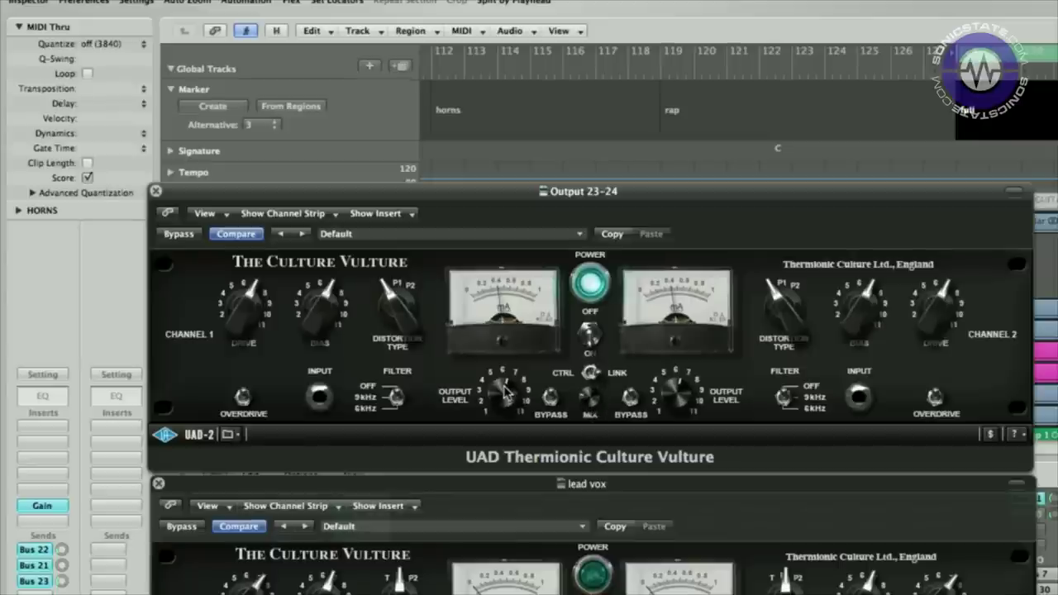
click(590, 338)
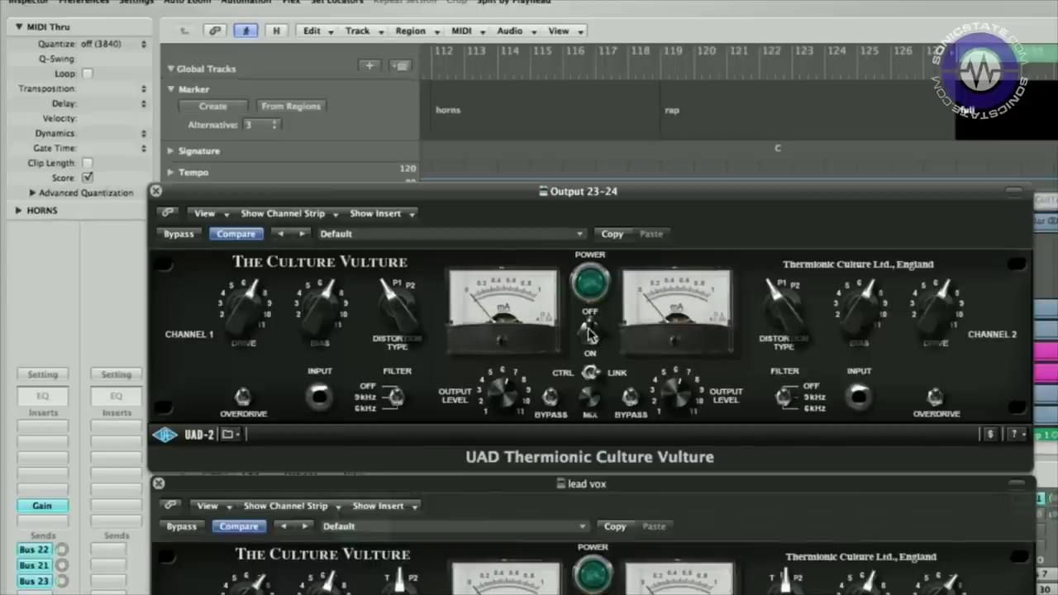
click(591, 335)
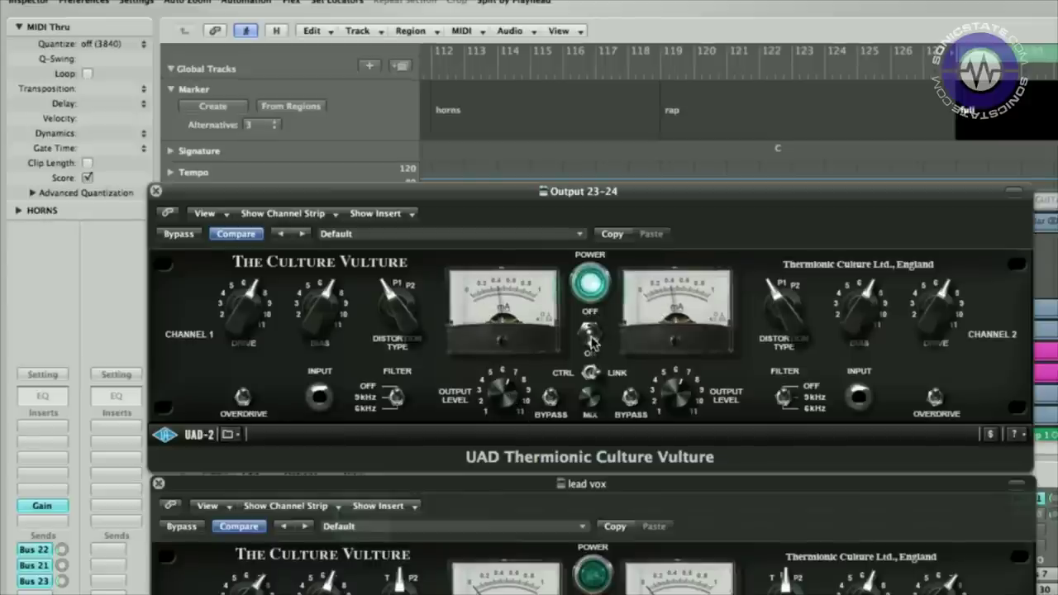
click(590, 335)
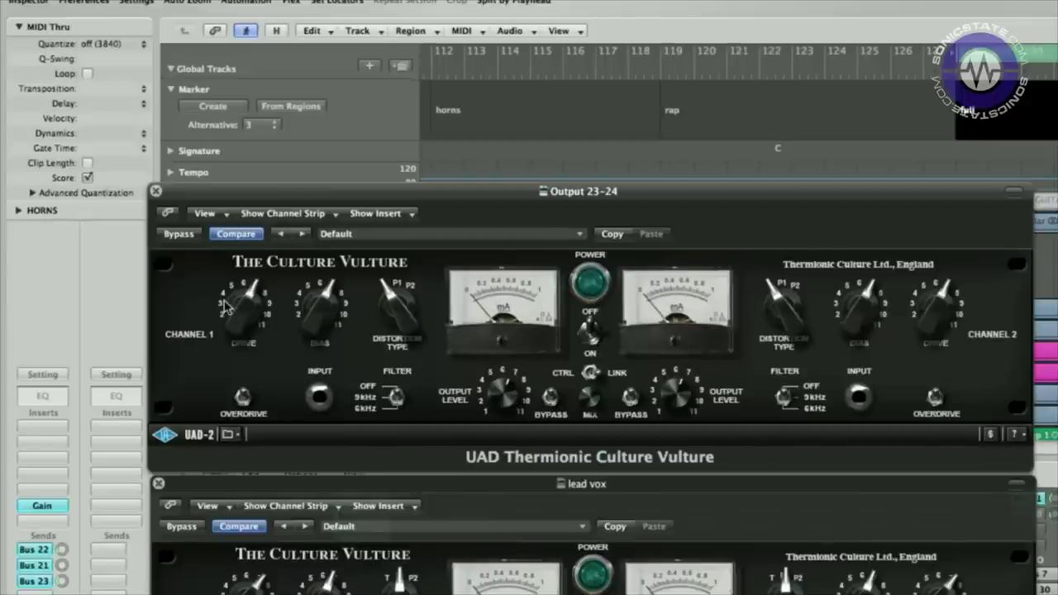
click(592, 330)
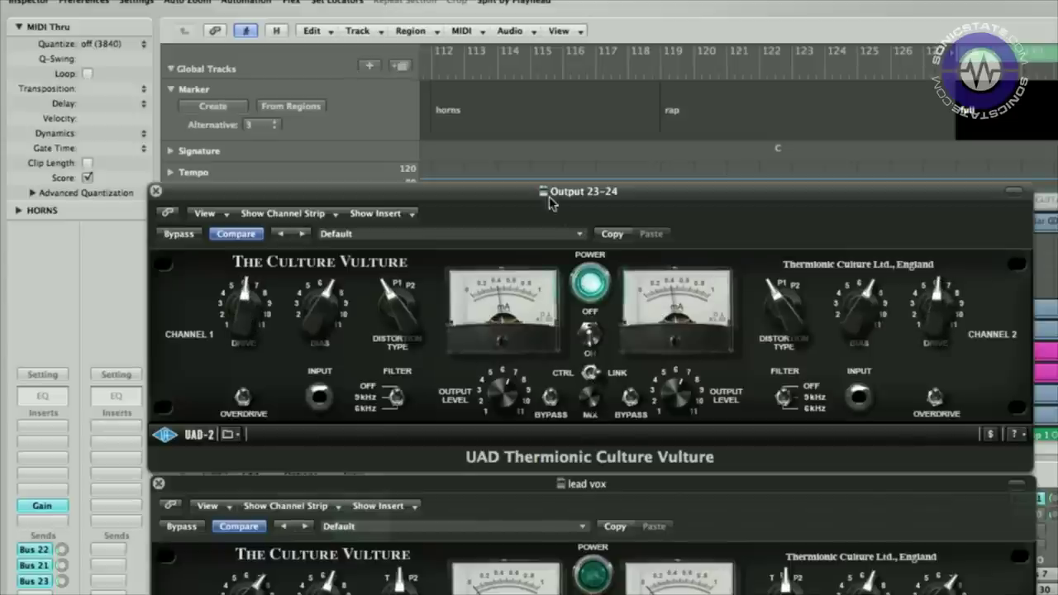
Switch the Output 23-24 Culture Vulture's distortion type to P1 and fine-tune its output level while checking against the powered-off sound.
drag(403, 283, 405, 258)
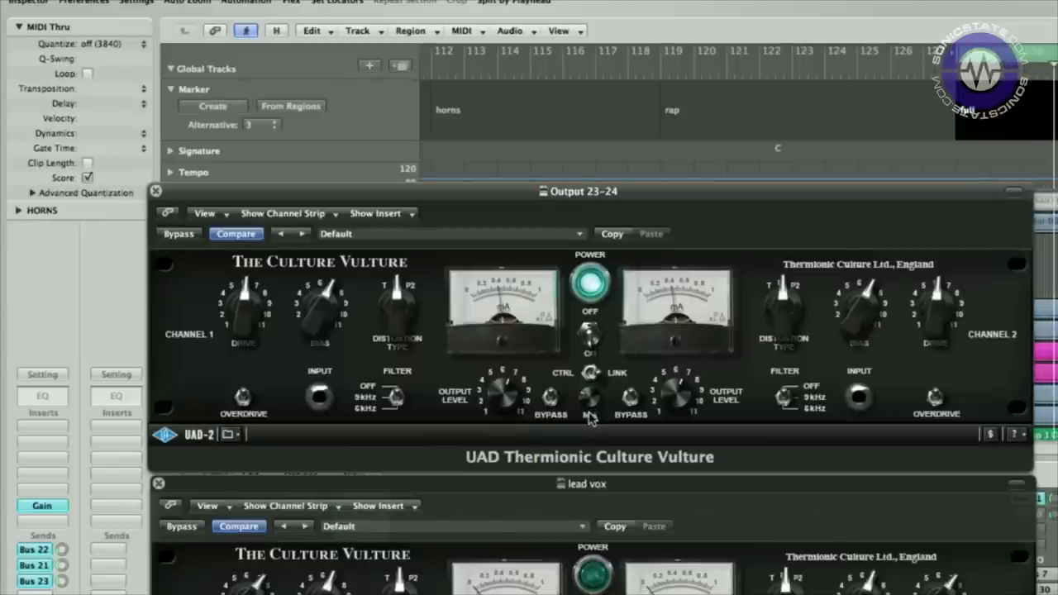
click(590, 333)
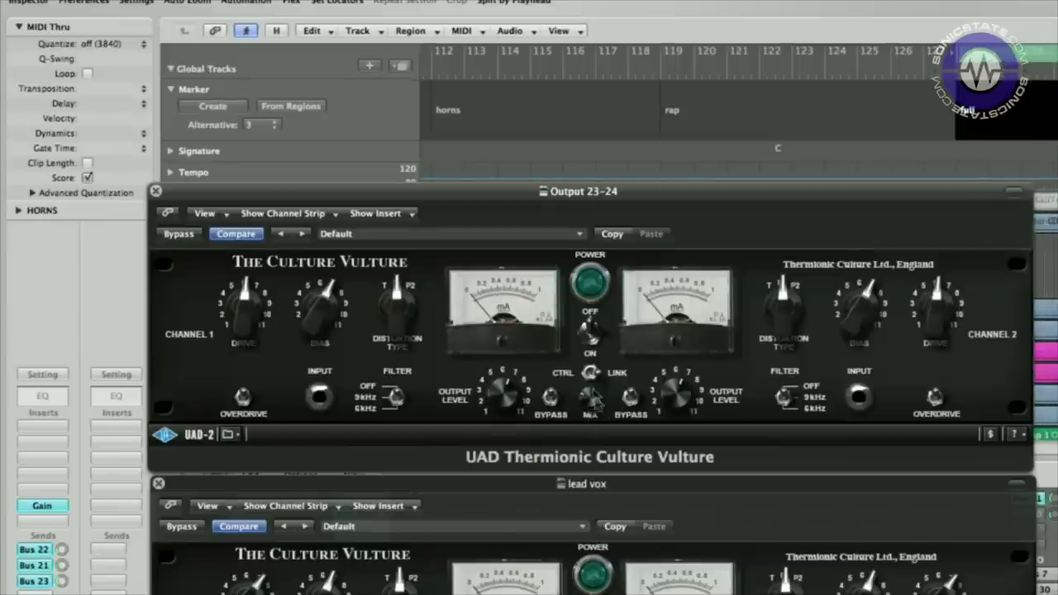
drag(506, 397, 508, 404)
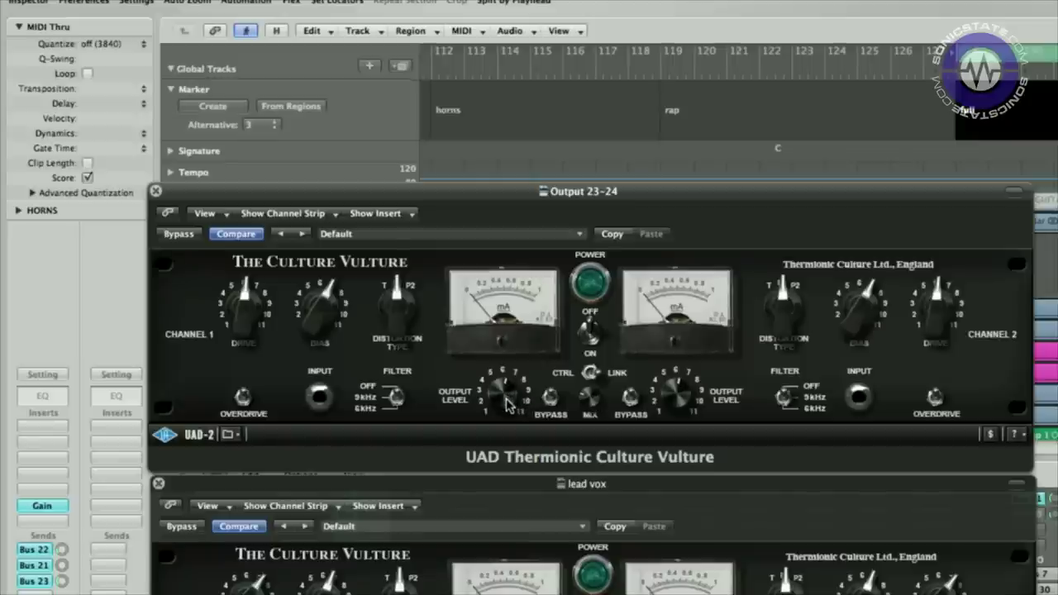
click(590, 330)
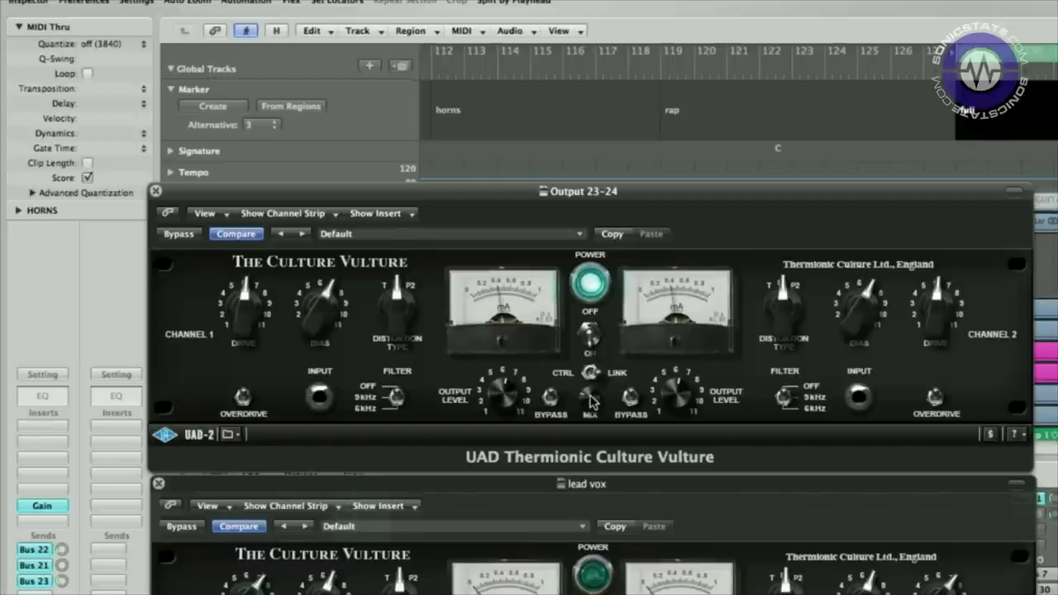
Compare the mix with the Output 23-24 Culture Vulture repeatedly powered off and on.
click(591, 335)
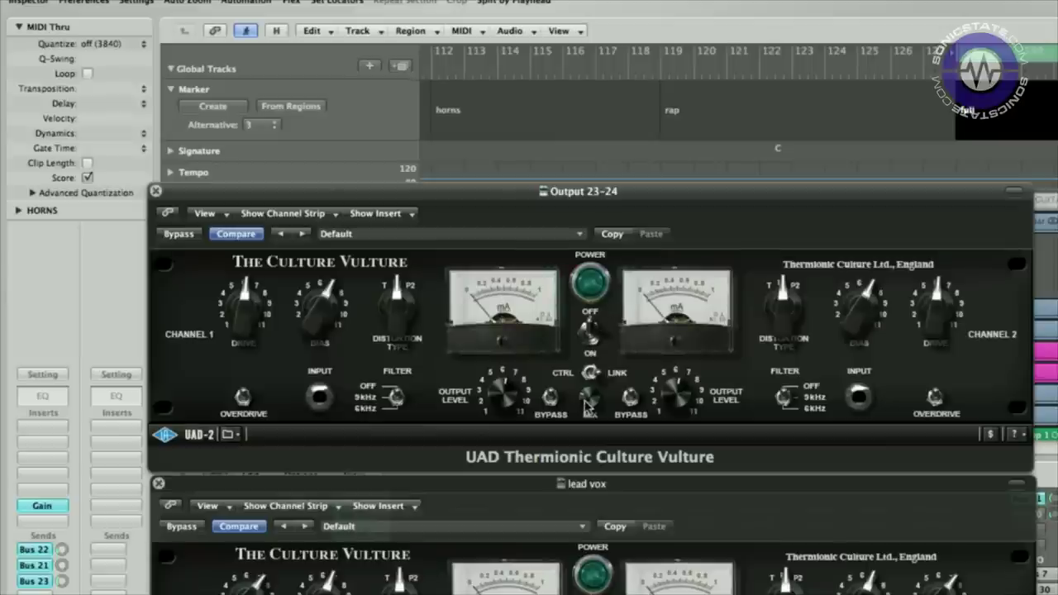
click(590, 331)
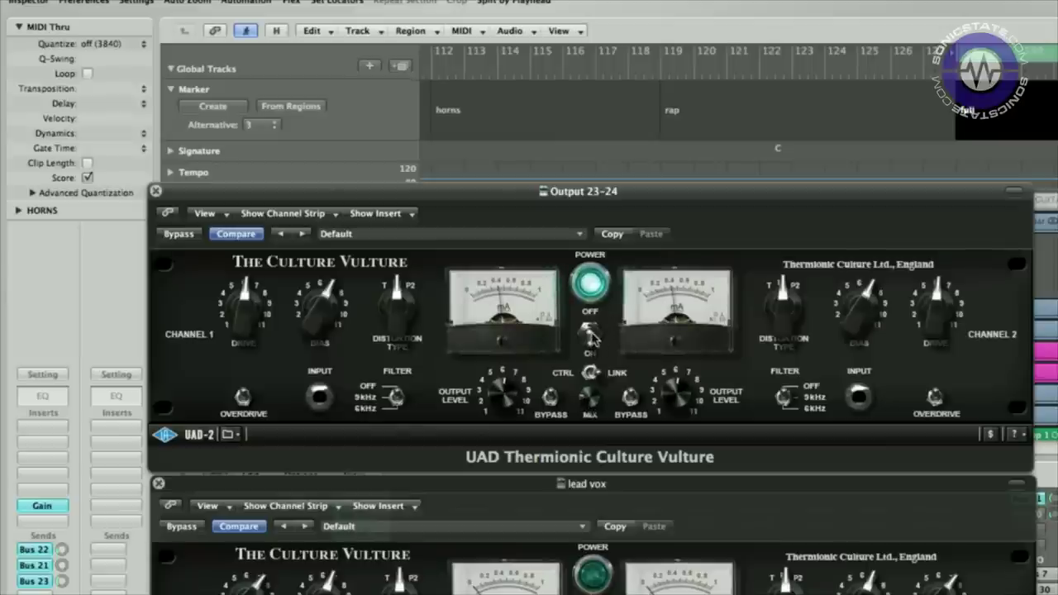
click(590, 334)
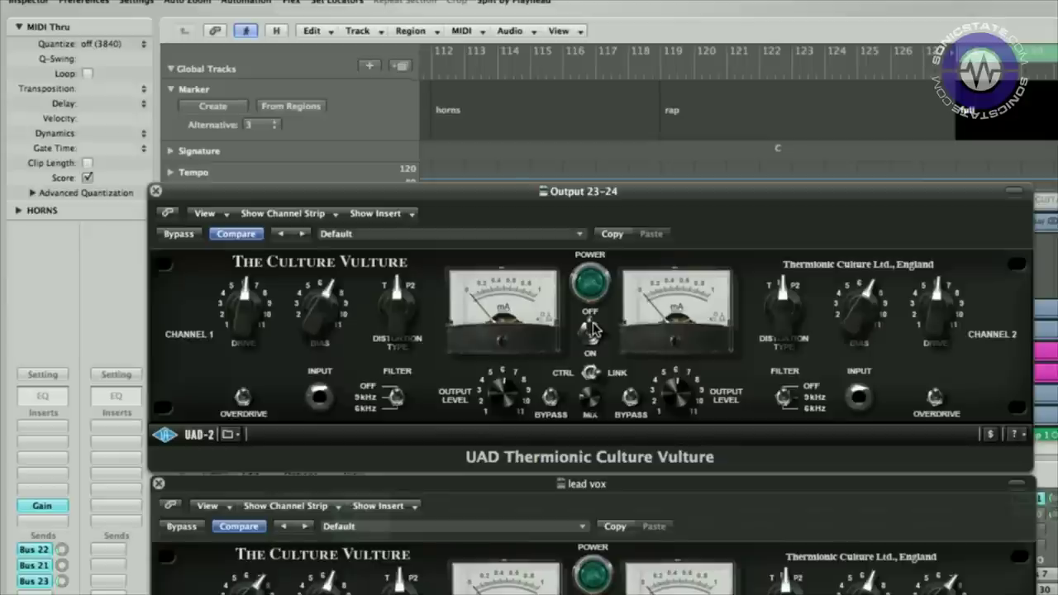
click(591, 332)
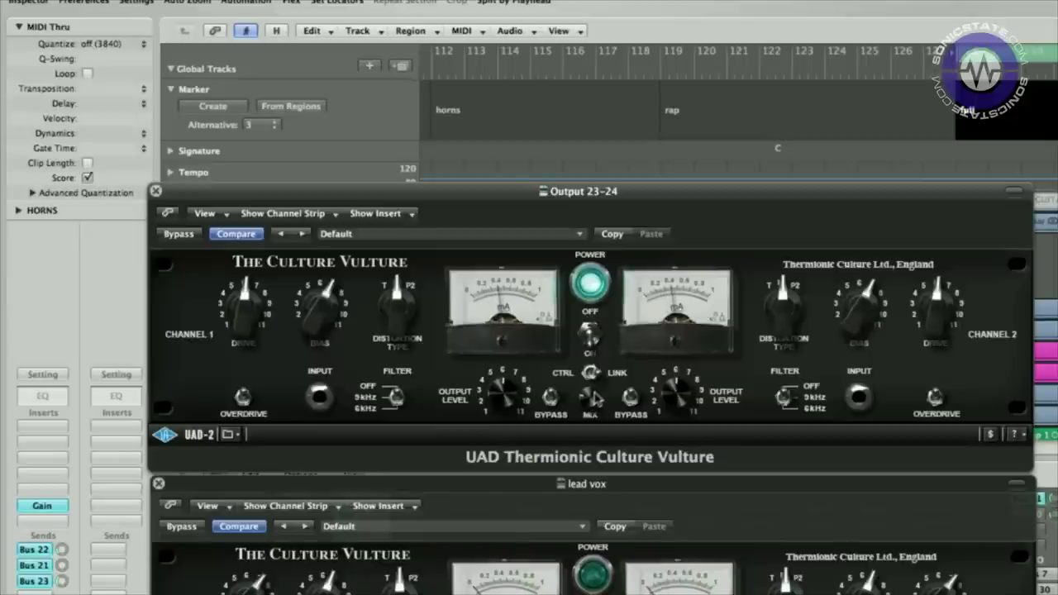
click(592, 335)
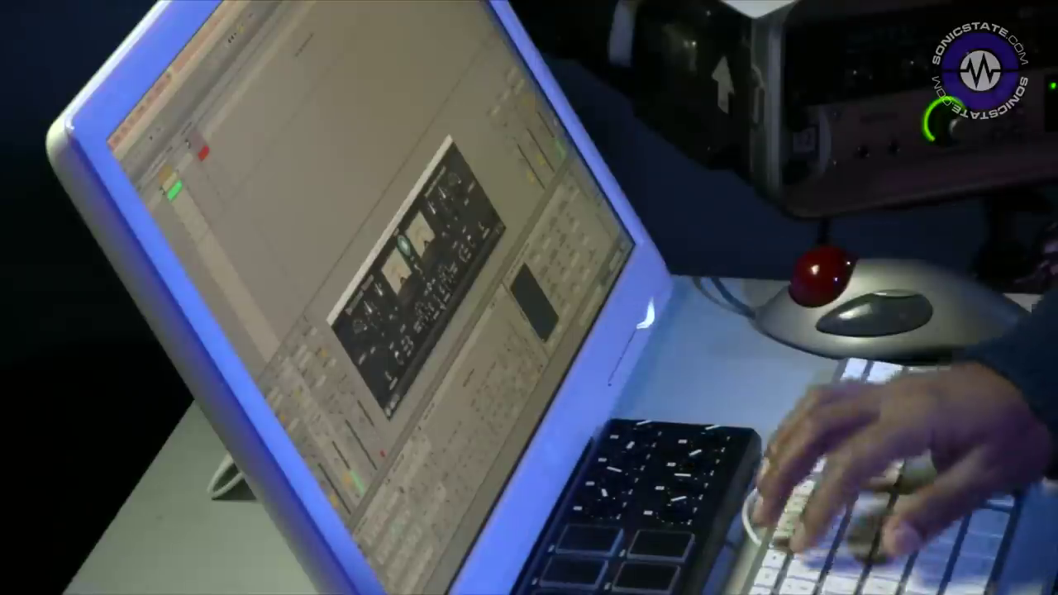
In Ableton Live, launch the third clip on the Kit-808 Classic drum track.
key(alt+super+equal)
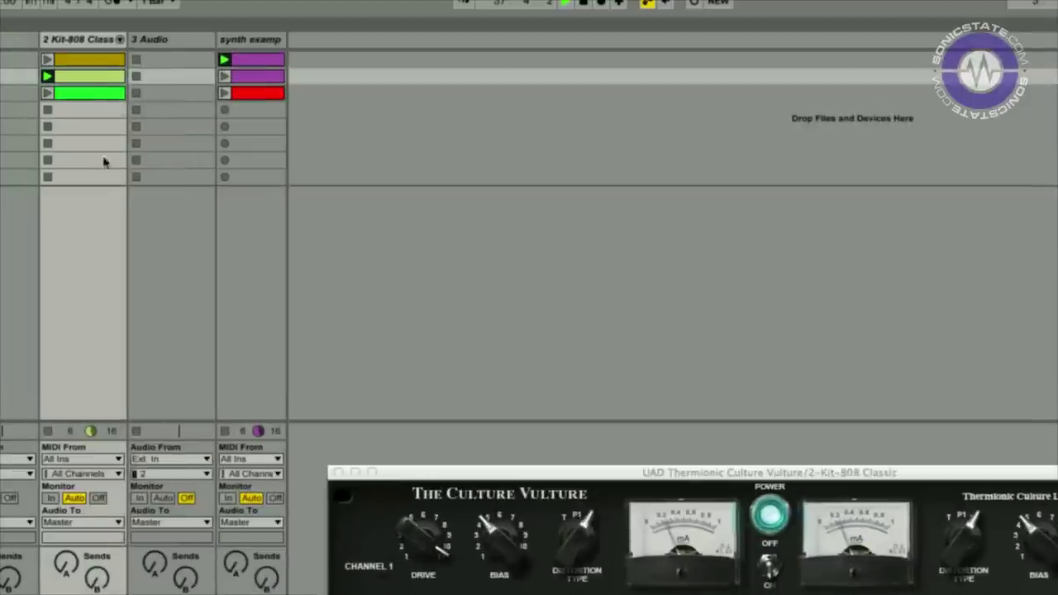
click(47, 93)
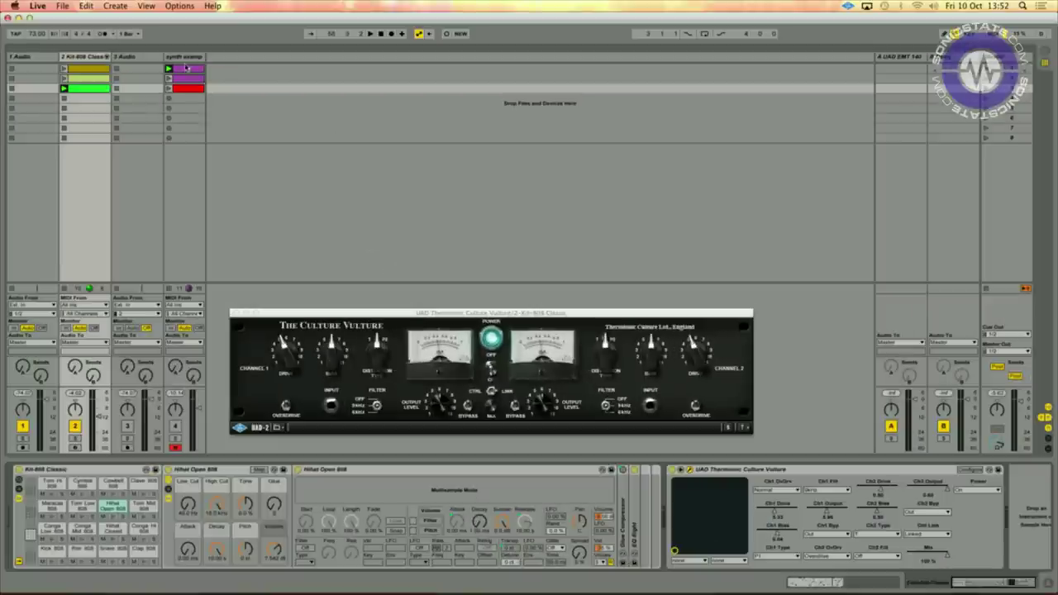
Select the synth example track, examine its device chain from the Arpeggiator through to the LFO, and play its clip.
click(187, 57)
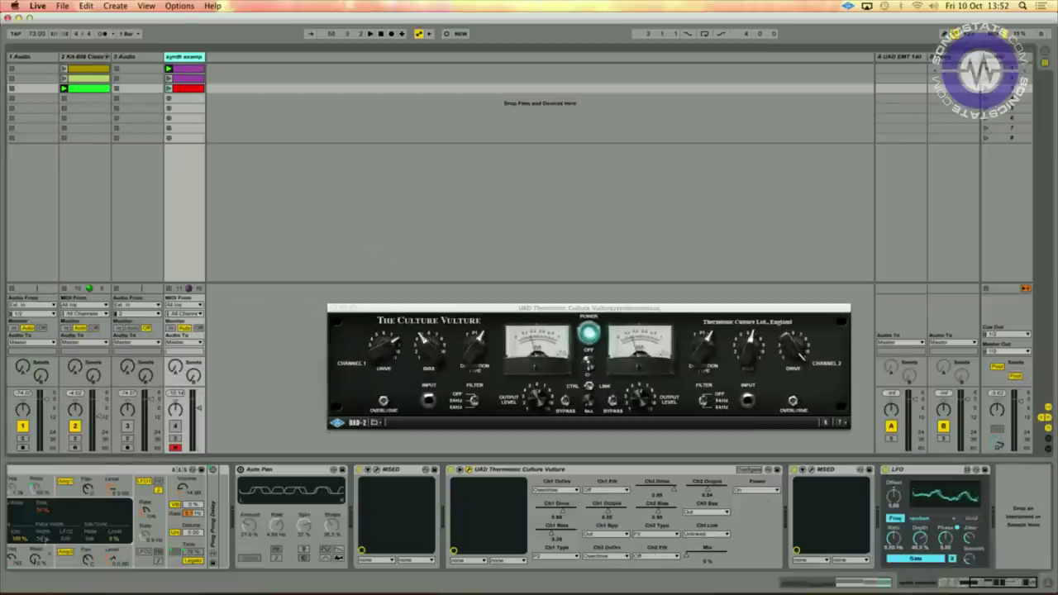
click(978, 587)
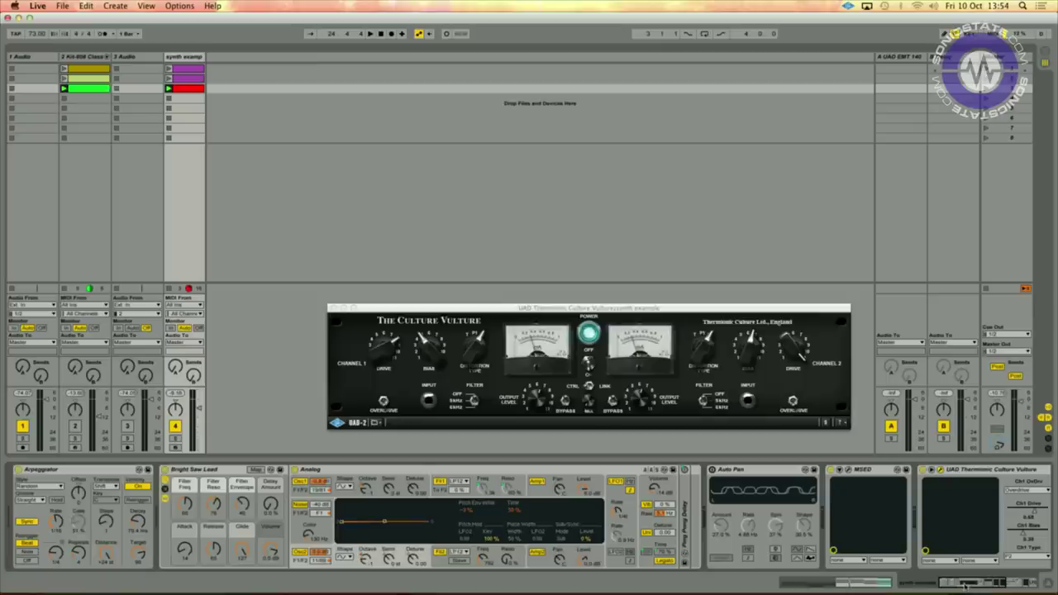
click(1013, 586)
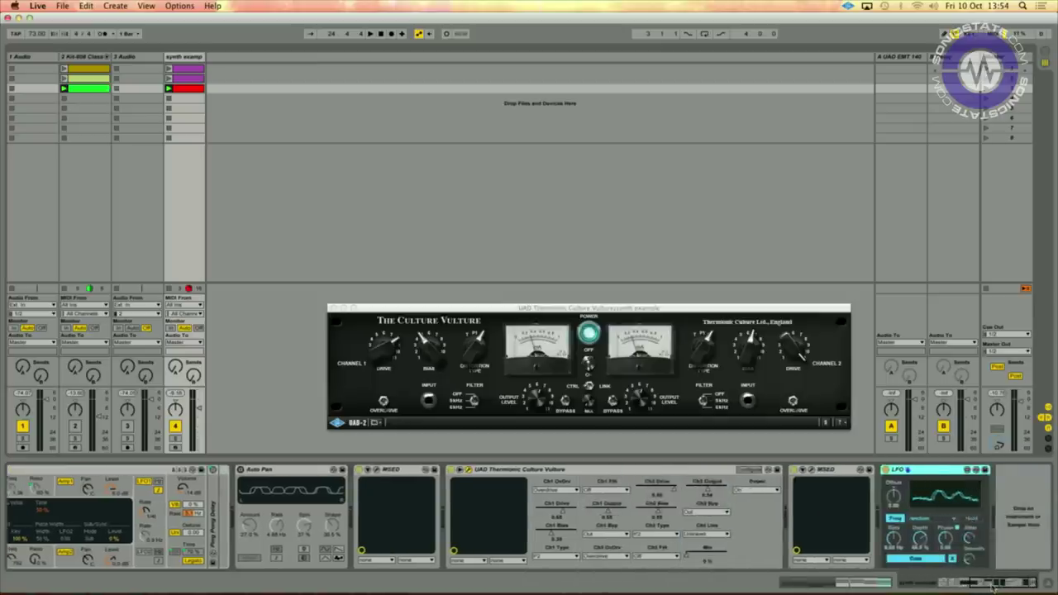
click(992, 587)
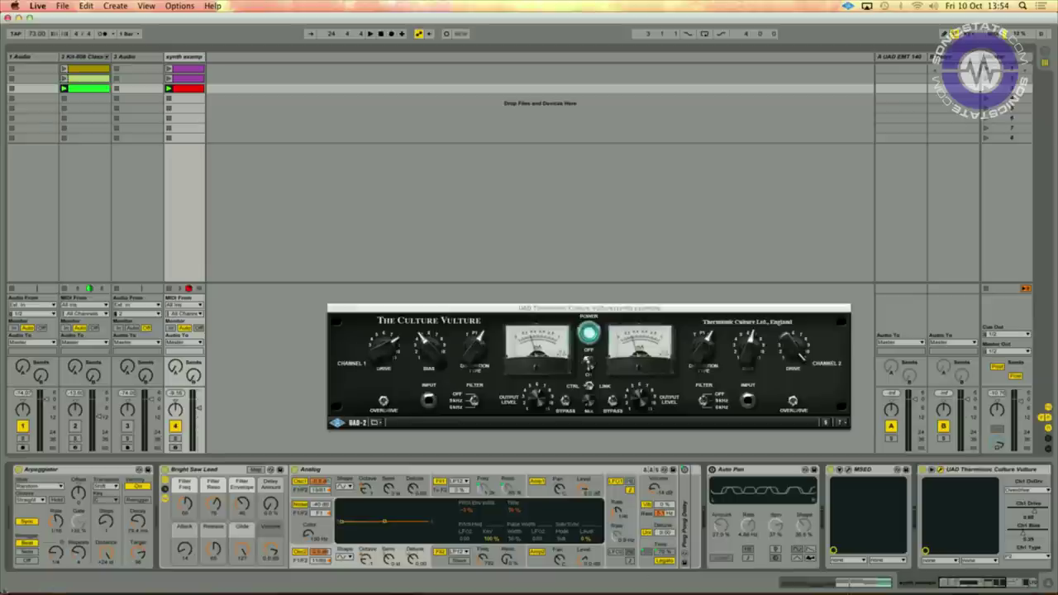
key(space)
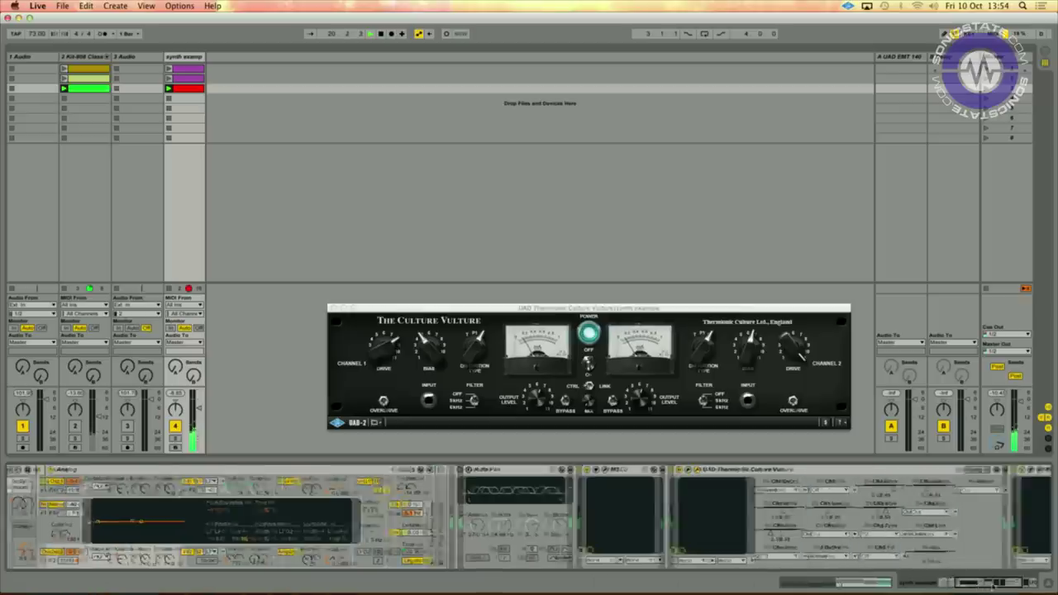
drag(992, 583, 1025, 583)
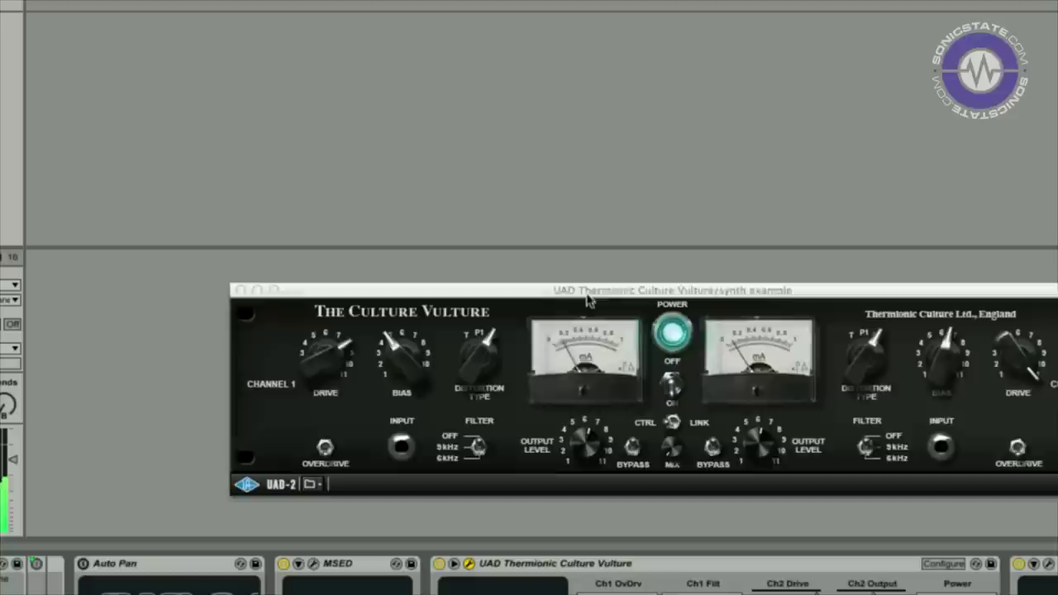
Reposition the synth track's Culture Vulture window and adjust the levels, with channel 1's drive at about 6 and a new channel 2 output level.
drag(575, 292, 459, 281)
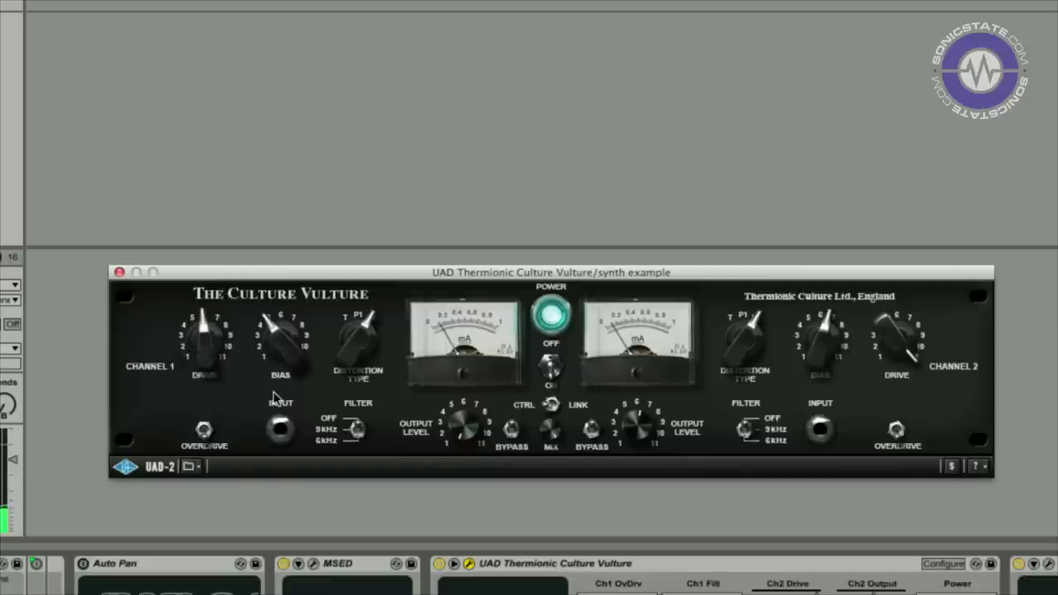
drag(640, 427, 652, 376)
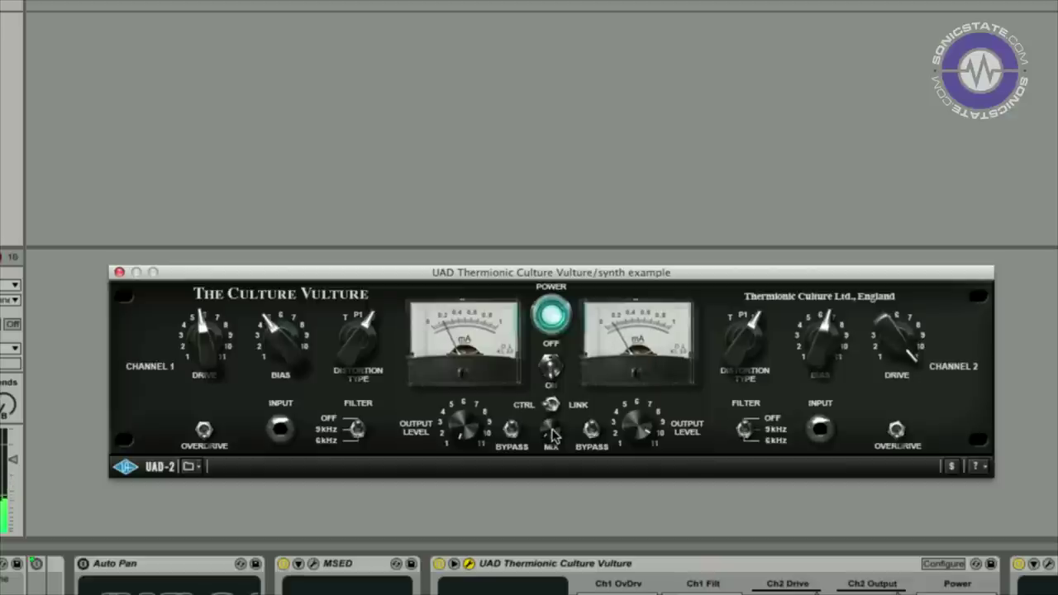
drag(635, 428, 635, 428)
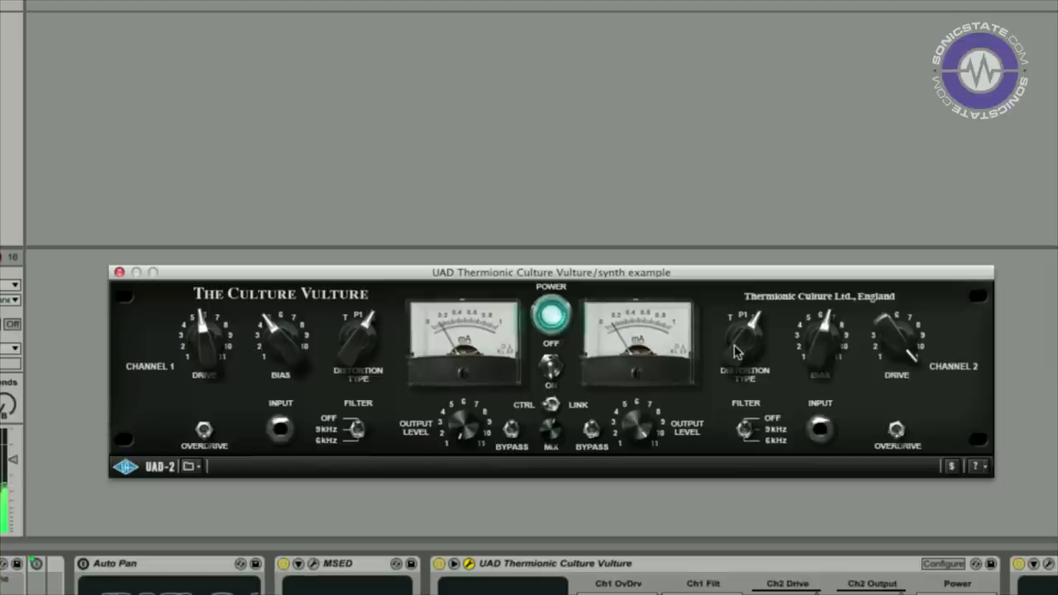
Set channel 2's distortion type to P1, its drive to about 6.5 and its output level to about 7.75.
drag(735, 351, 732, 413)
drag(897, 332, 878, 383)
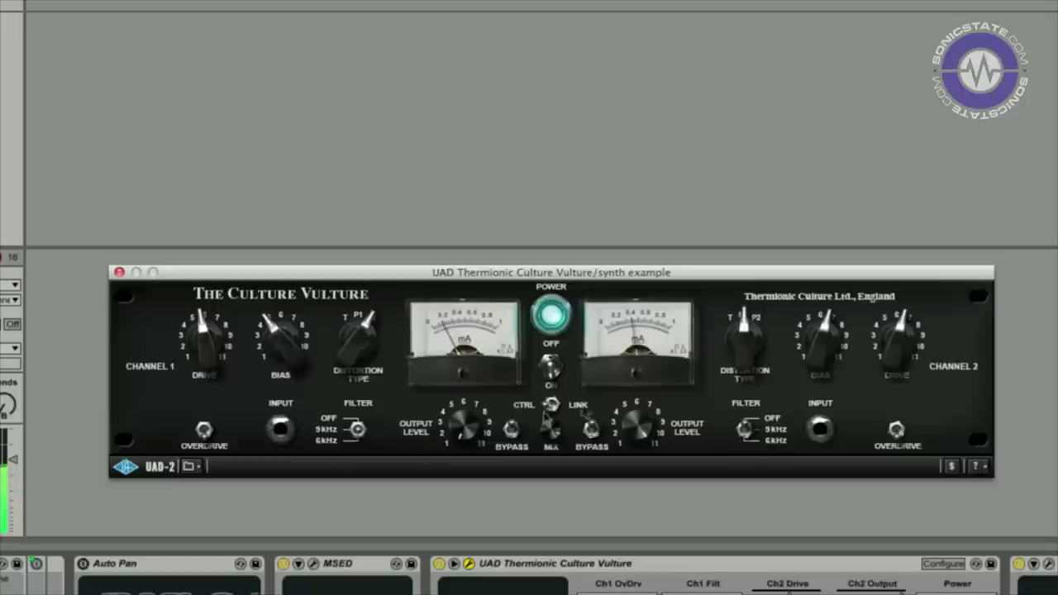
drag(634, 423, 635, 451)
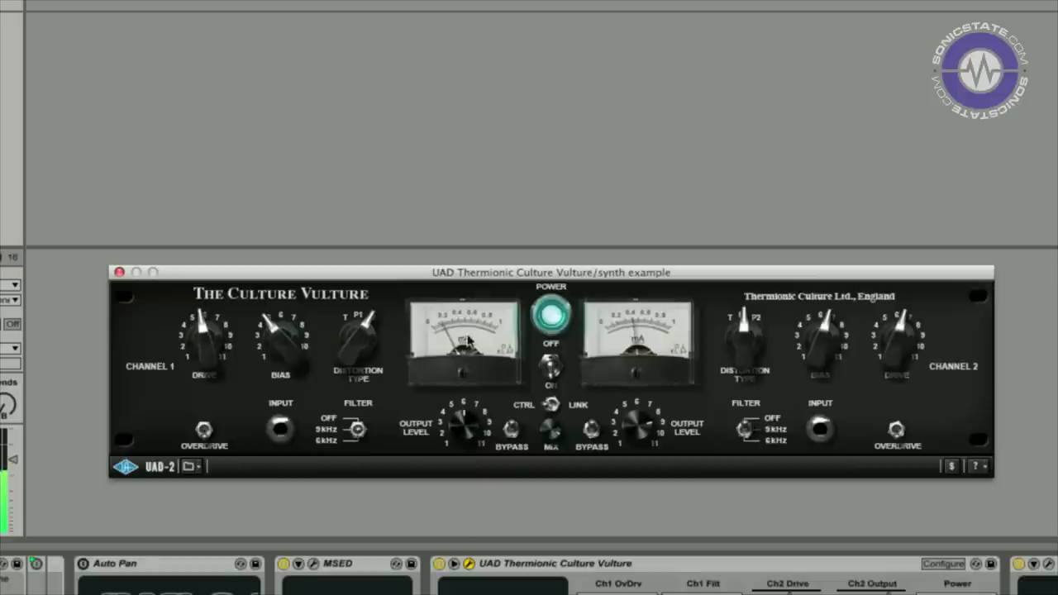
drag(627, 426, 630, 443)
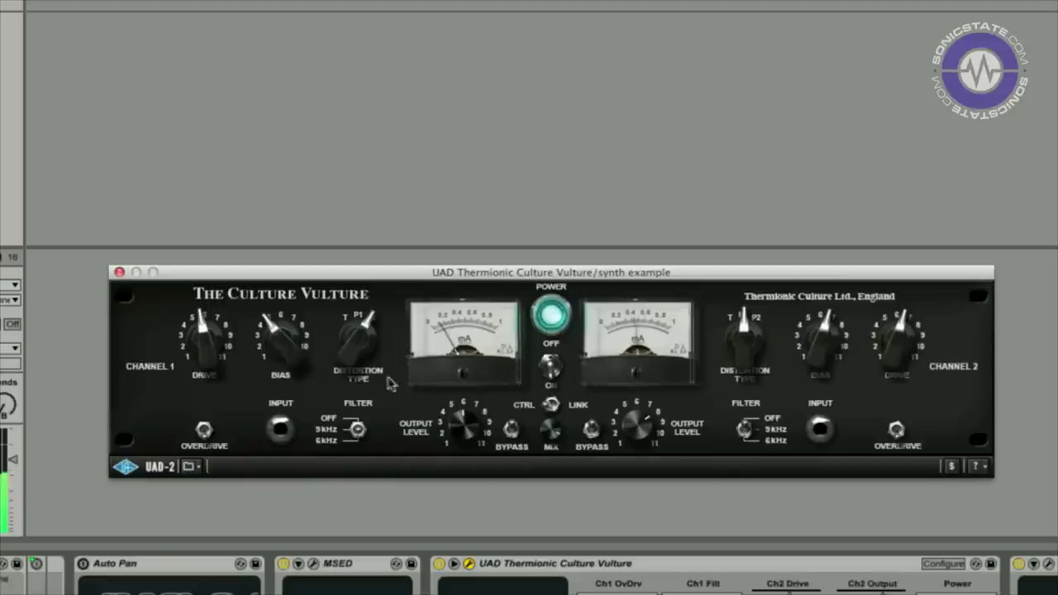
Raise channel 1's bias to about 6 and set its filter to Off.
drag(288, 348, 289, 324)
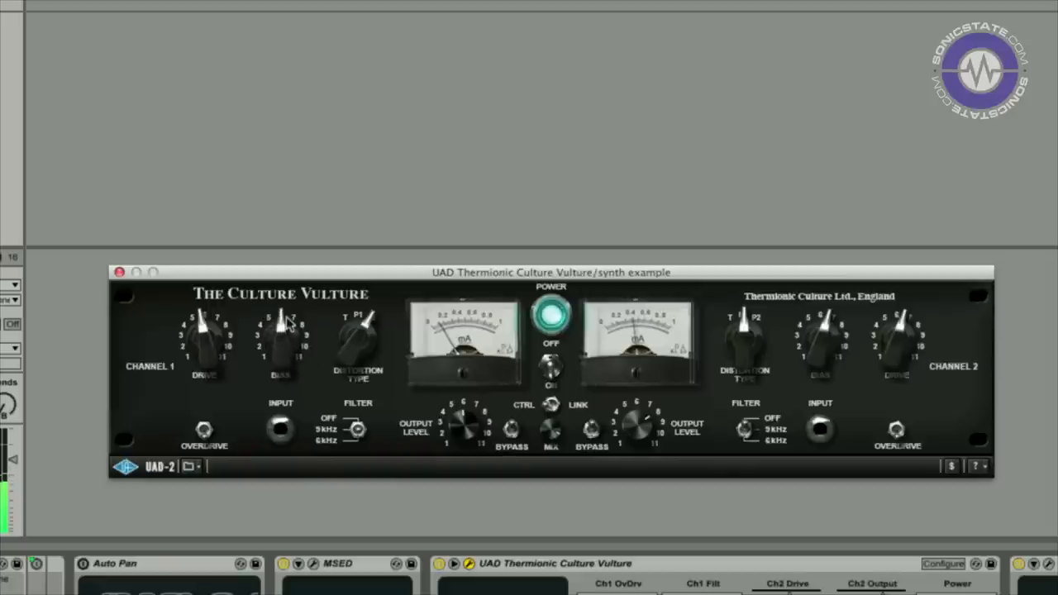
drag(360, 432, 360, 413)
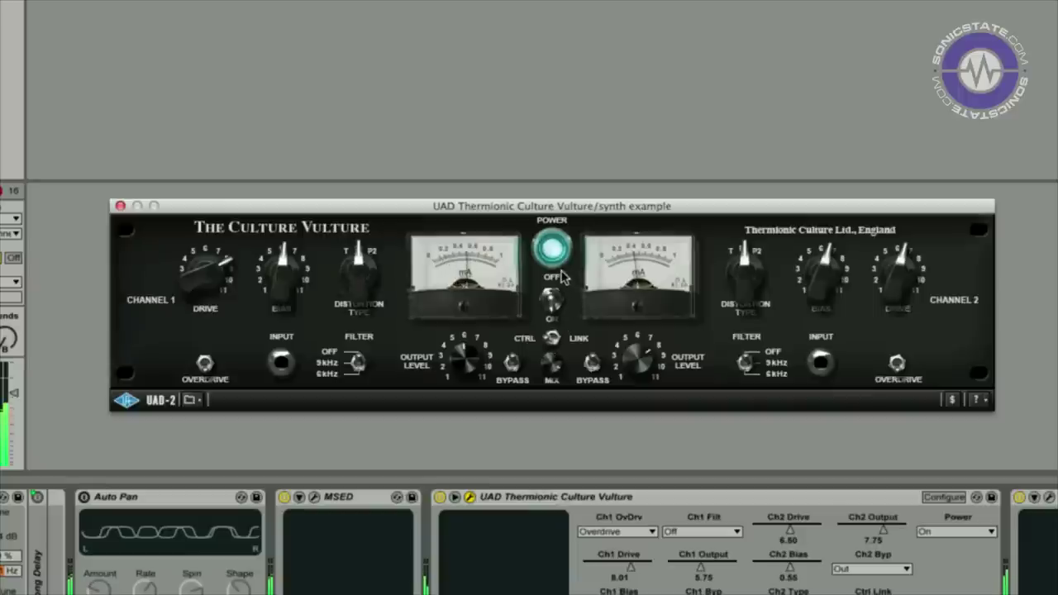
Set channel 2's bias to about 8.4 and its distortion type to P2, and readjust channel 1's distortion type and drive.
drag(822, 274, 830, 255)
click(748, 240)
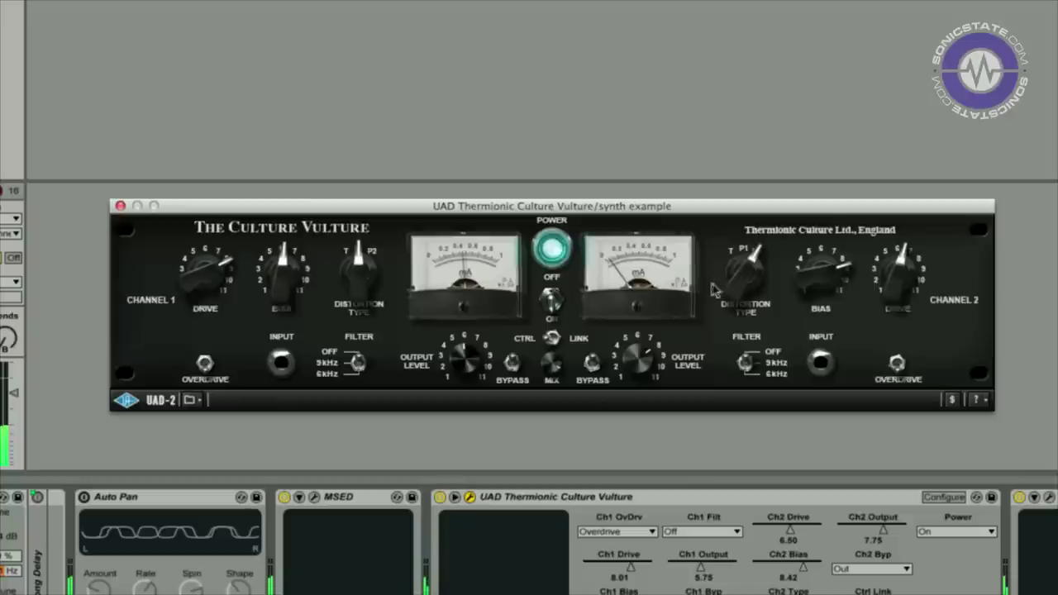
click(360, 266)
drag(197, 285, 199, 295)
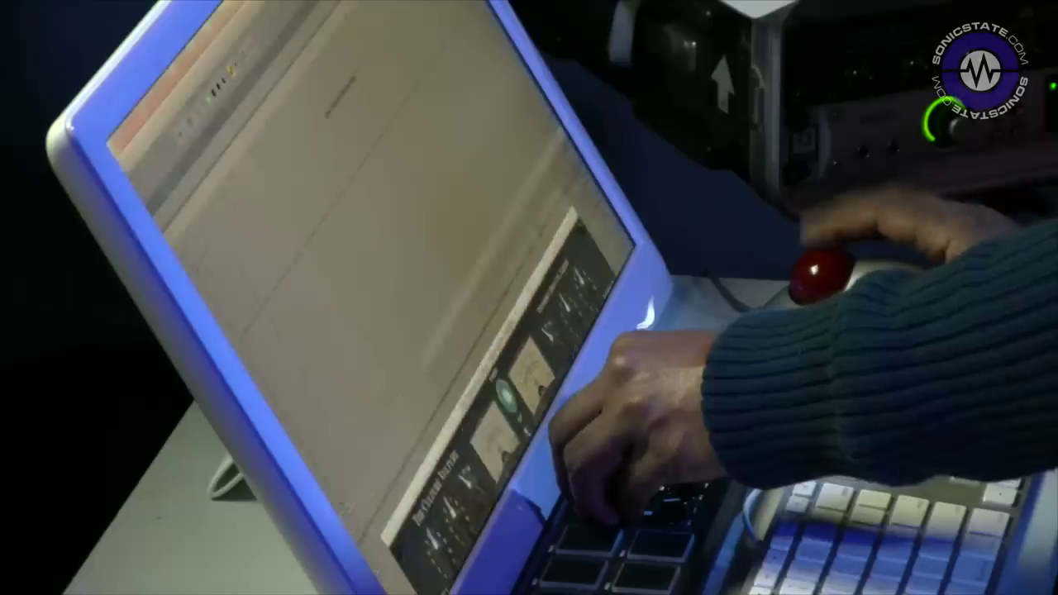